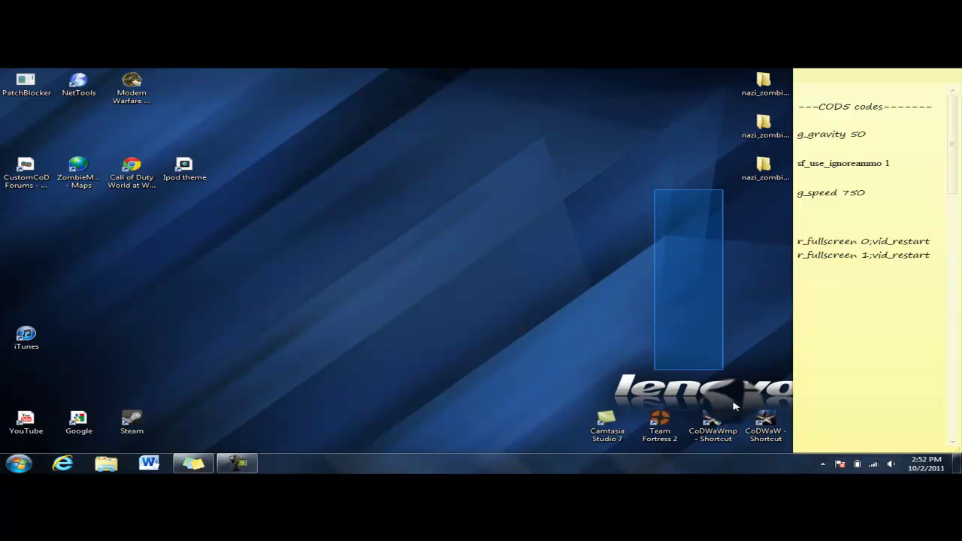
Launch Call of Duty: World at War from the CoDWaW shortcut on the desktop
drag(654, 189, 467, 257)
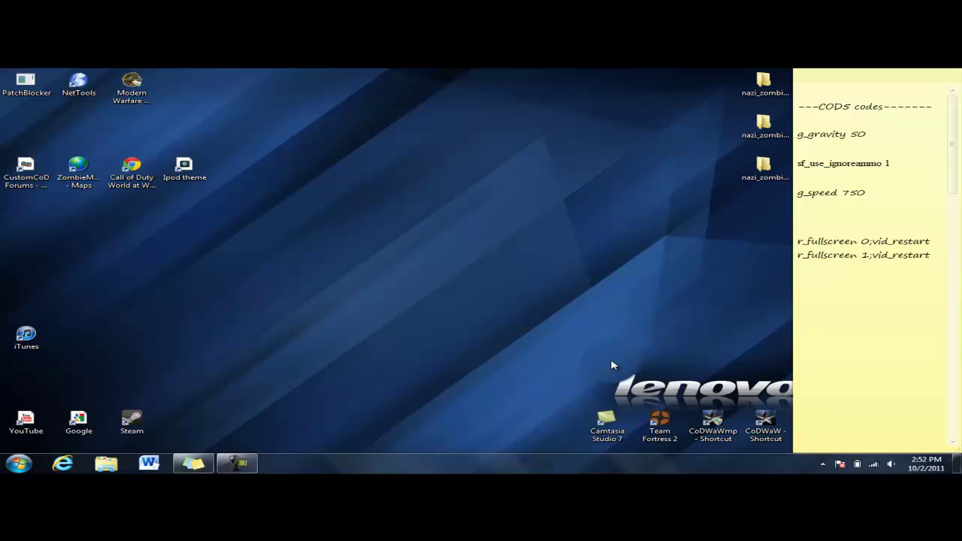
double_click(764, 422)
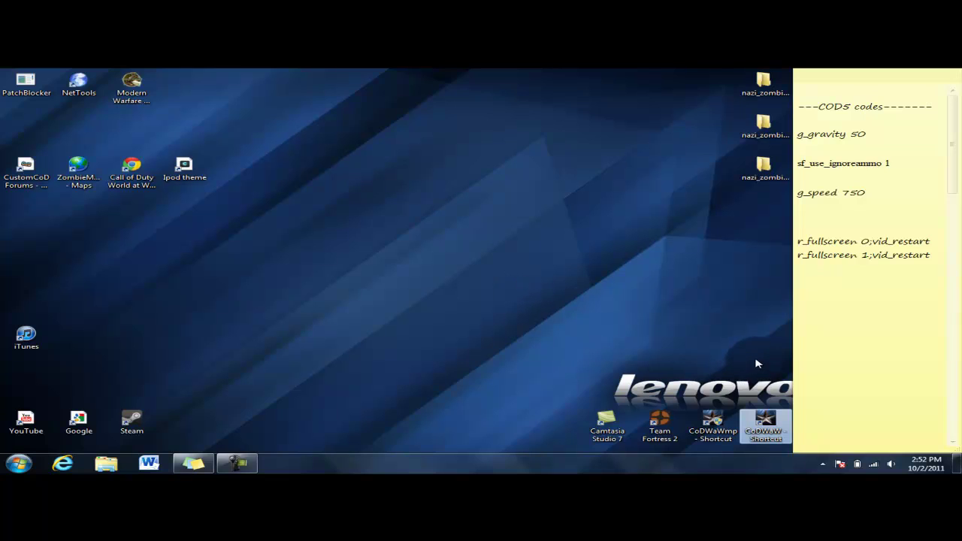
click(512, 265)
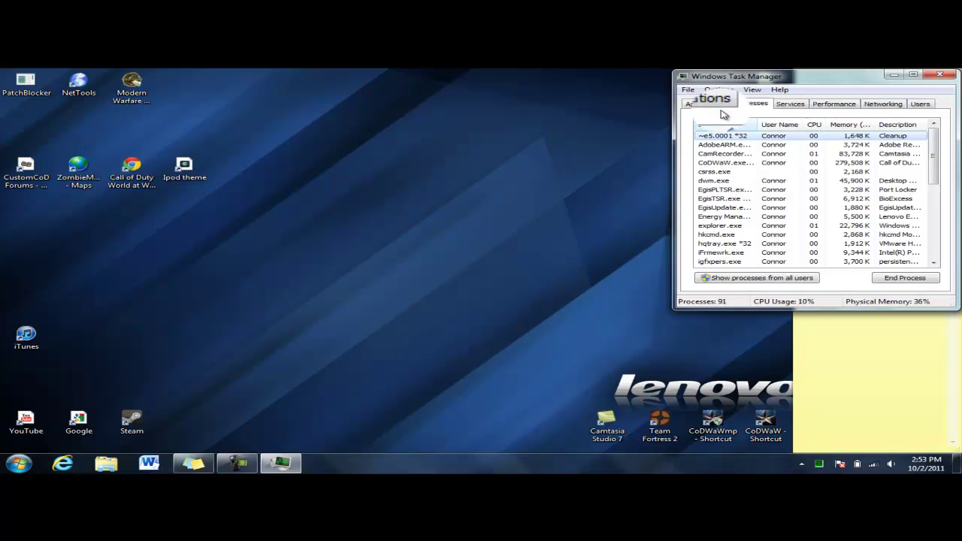
End the CoDWaW.exe process in Windows Task Manager and minimize Task Manager
click(700, 103)
drag(775, 81, 510, 118)
drag(451, 183, 628, 194)
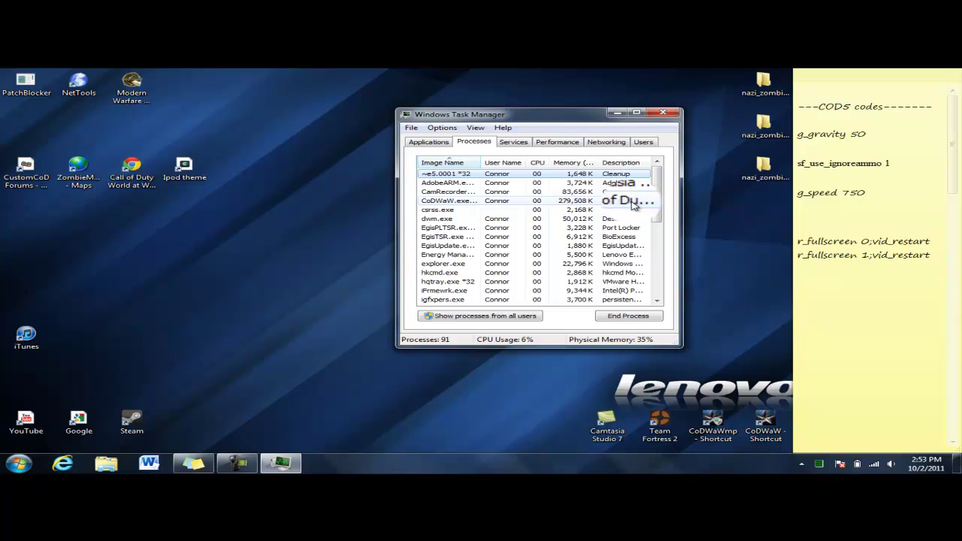
click(580, 201)
right_click(582, 202)
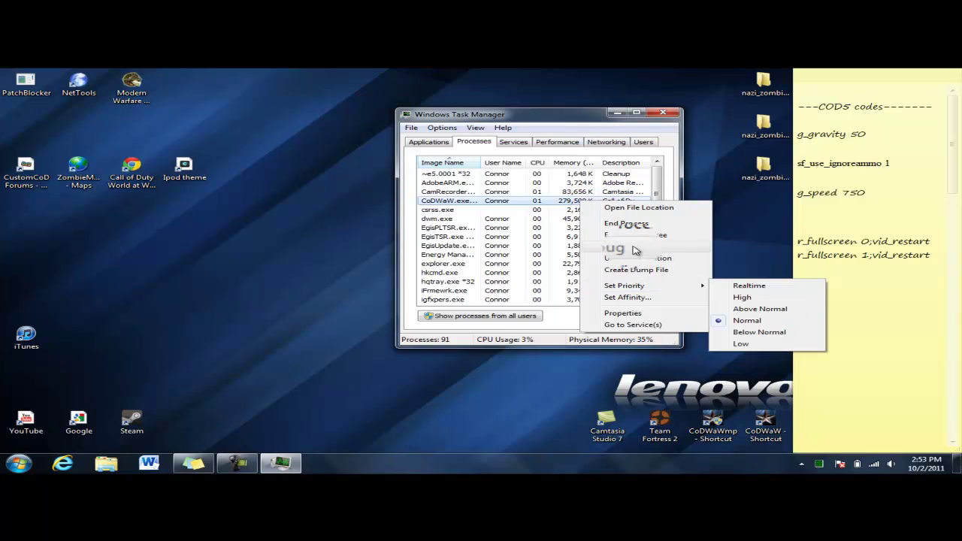
click(620, 229)
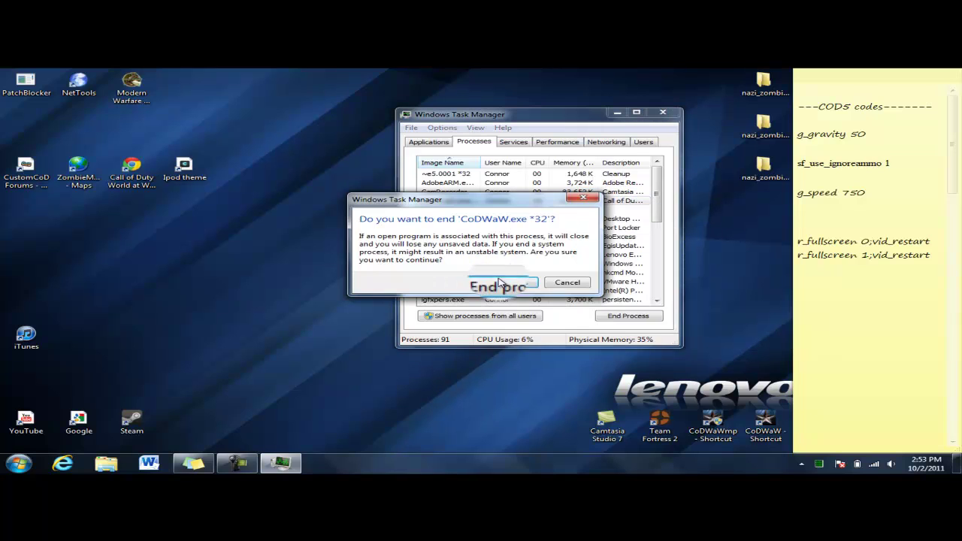
click(497, 285)
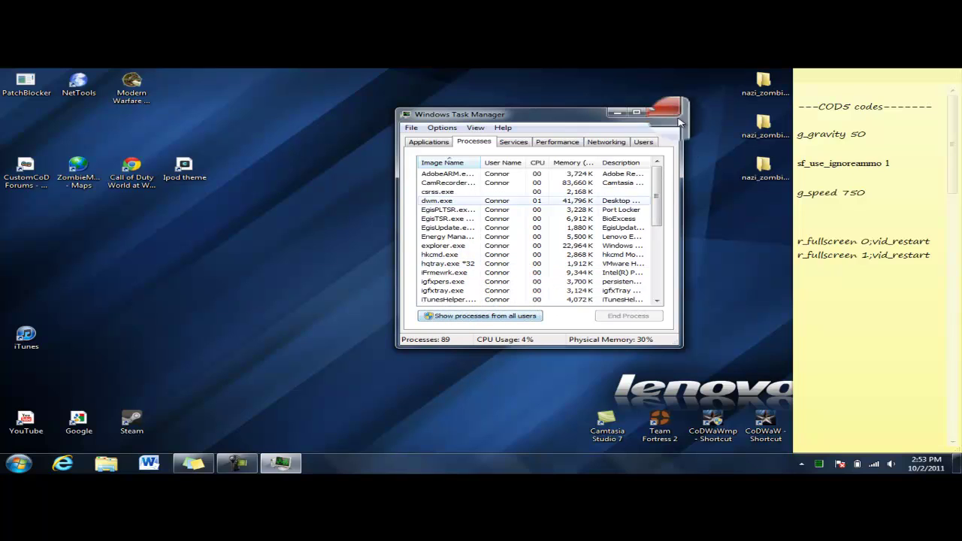
click(618, 115)
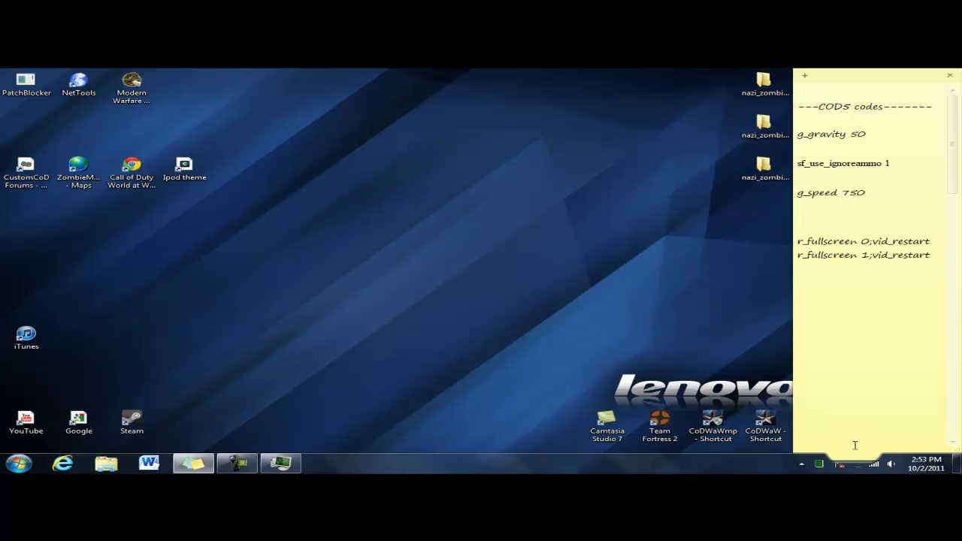
Launch Call of Duty: World at War again from the CoDWaW desktop shortcut and bring the game to the front
double_click(774, 426)
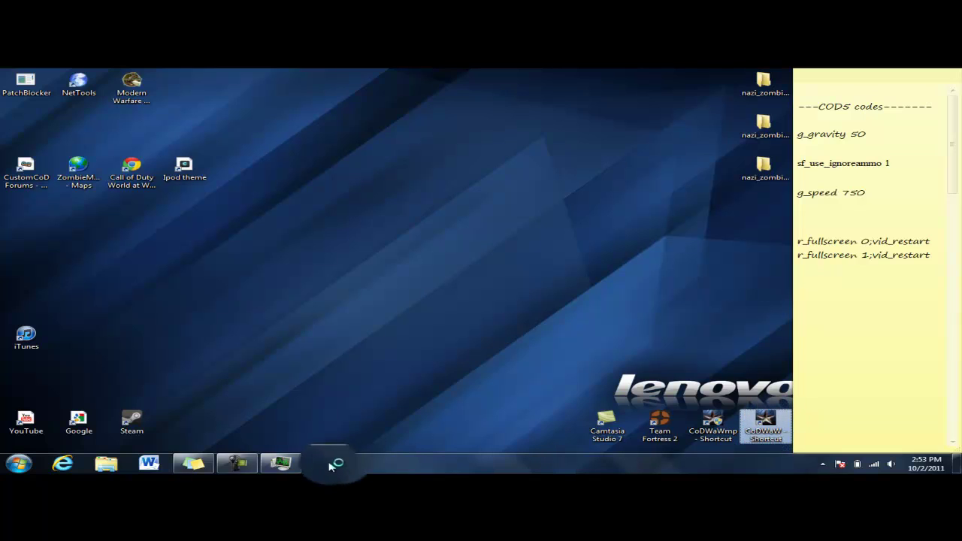
click(242, 462)
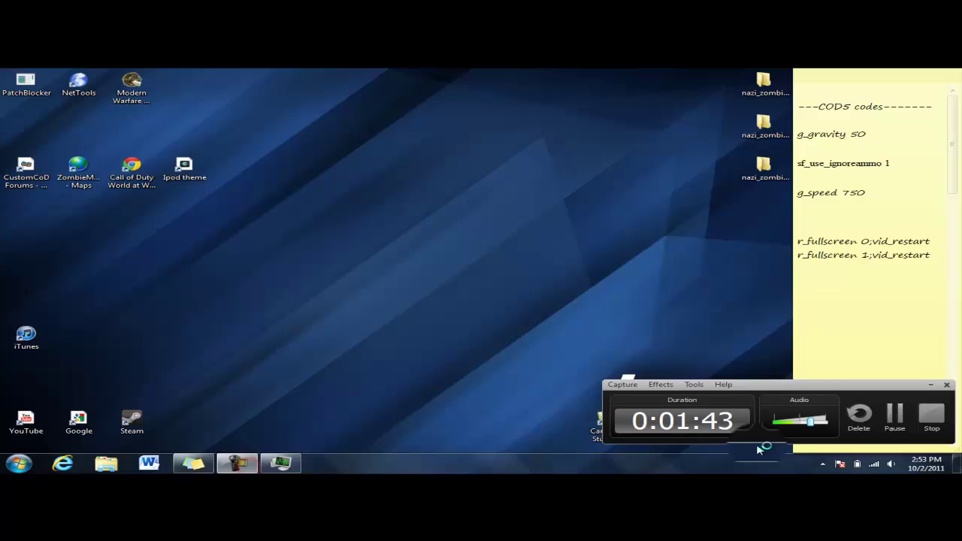
click(896, 416)
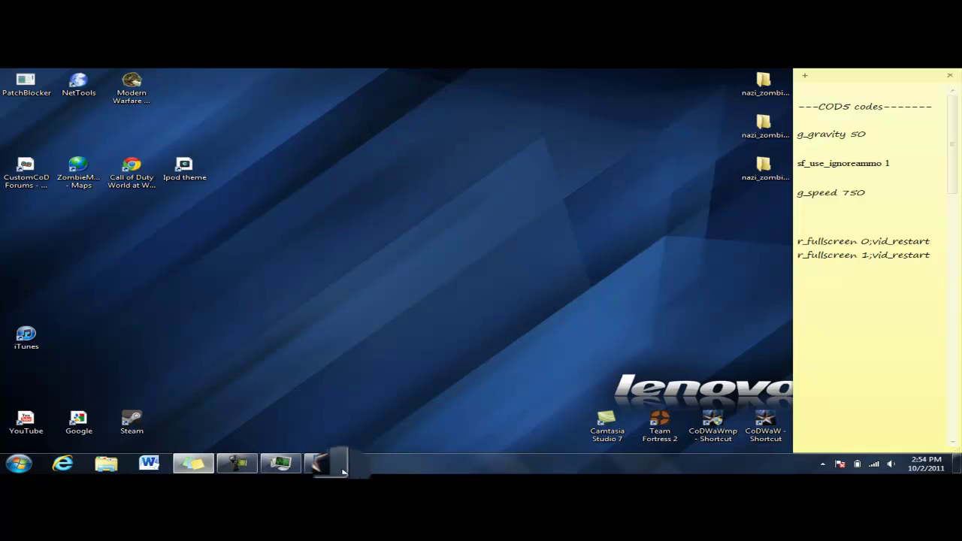
click(338, 466)
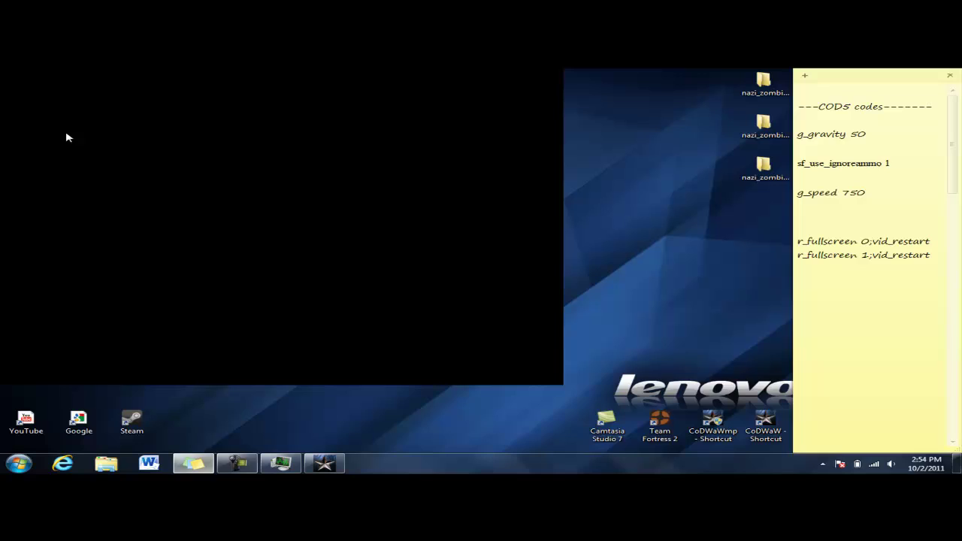
click(85, 218)
click(81, 214)
click(125, 379)
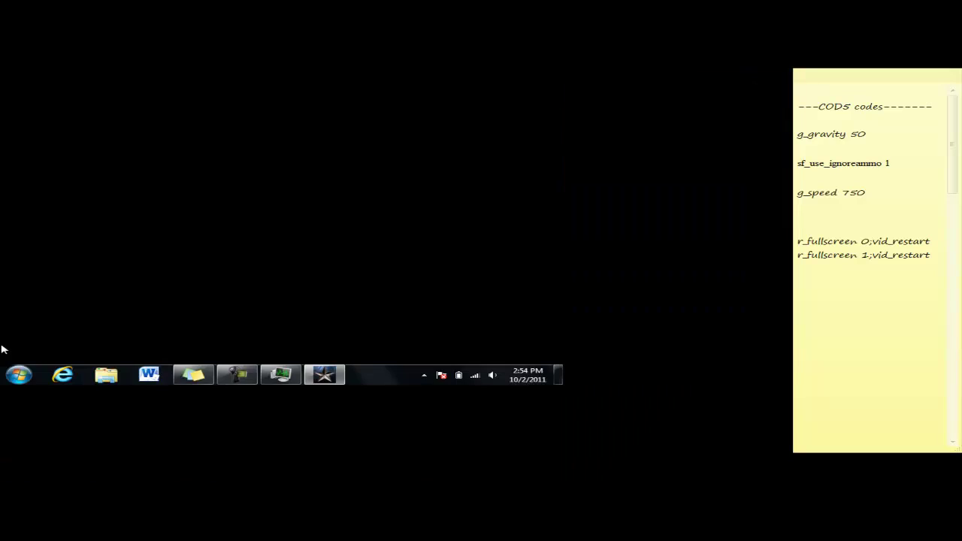
Leave the full-screen game for the desktop and copy the command r_fullscreen 0;vid_restart from the sticky note
key(super)
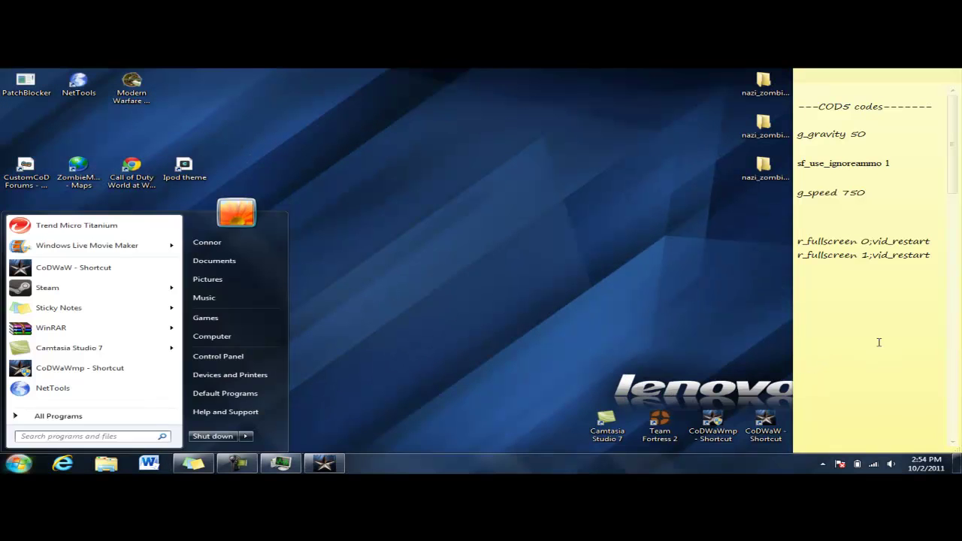
click(889, 294)
drag(933, 254, 799, 241)
right_click(810, 255)
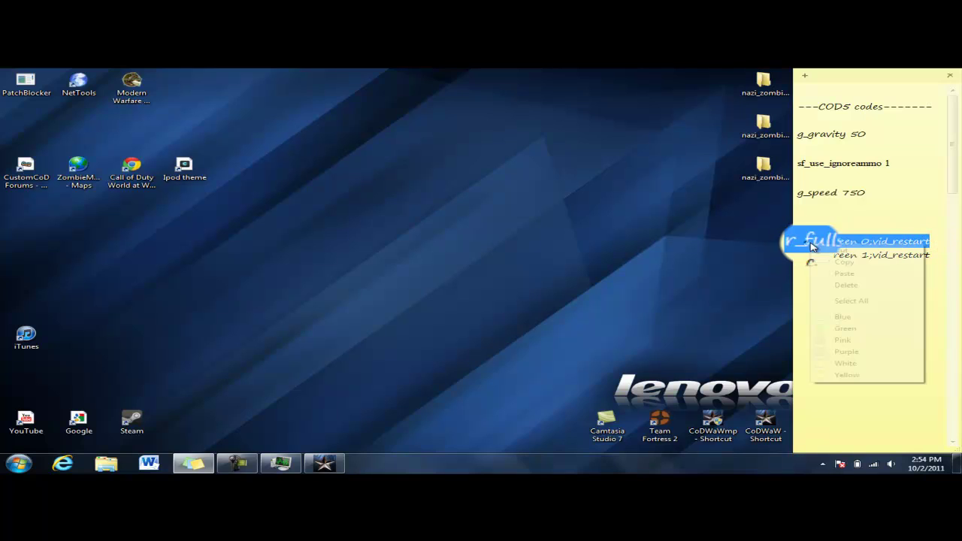
click(849, 263)
click(809, 241)
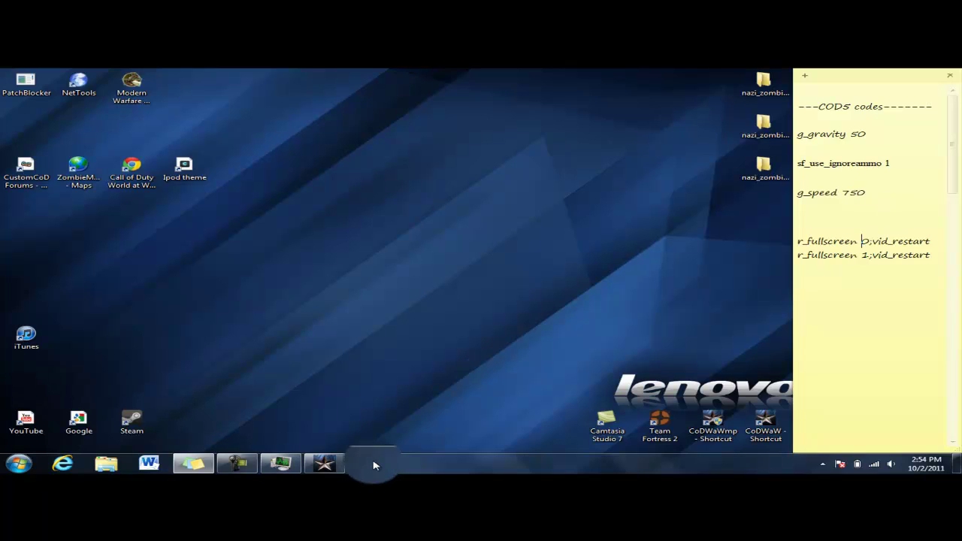
Return to the game, switch it to windowed mode and move its window clear of the sticky note
click(344, 466)
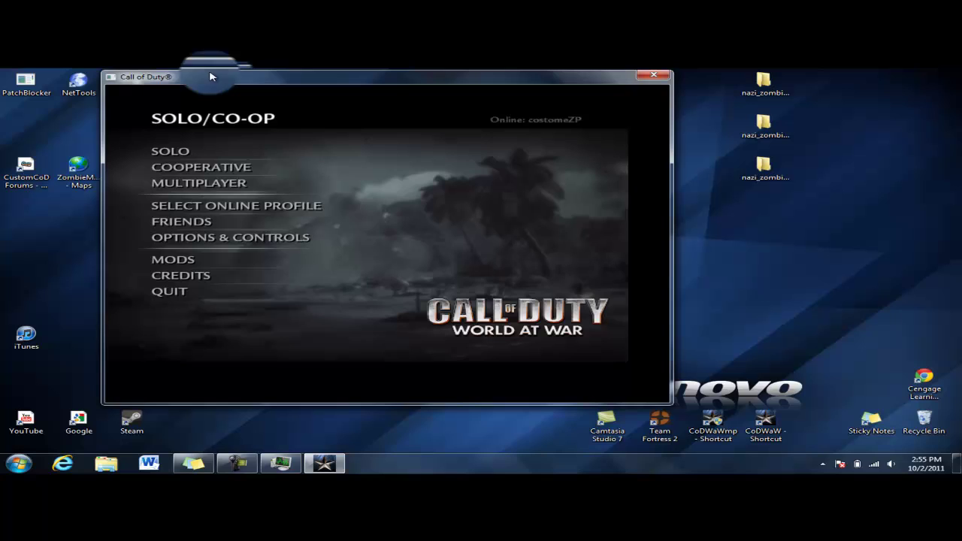
click(169, 79)
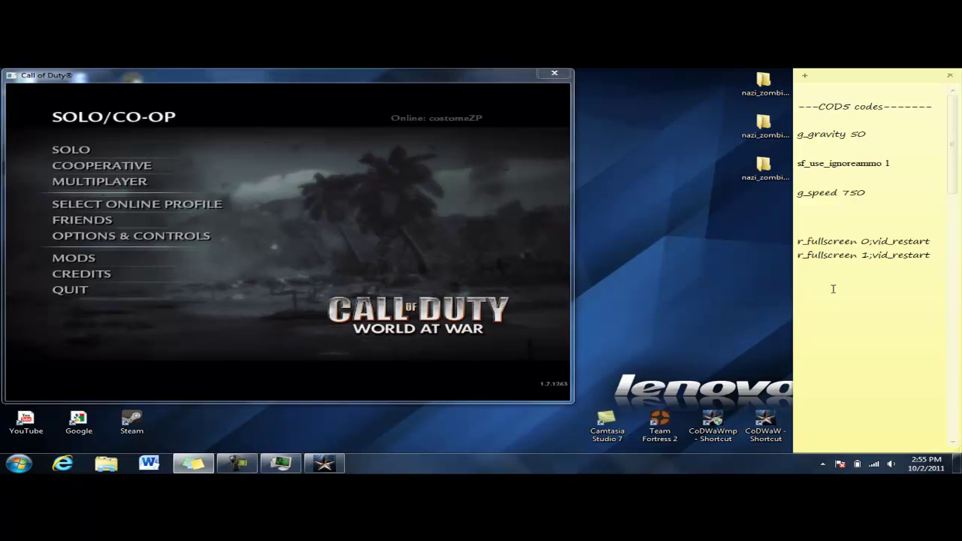
click(870, 287)
click(443, 263)
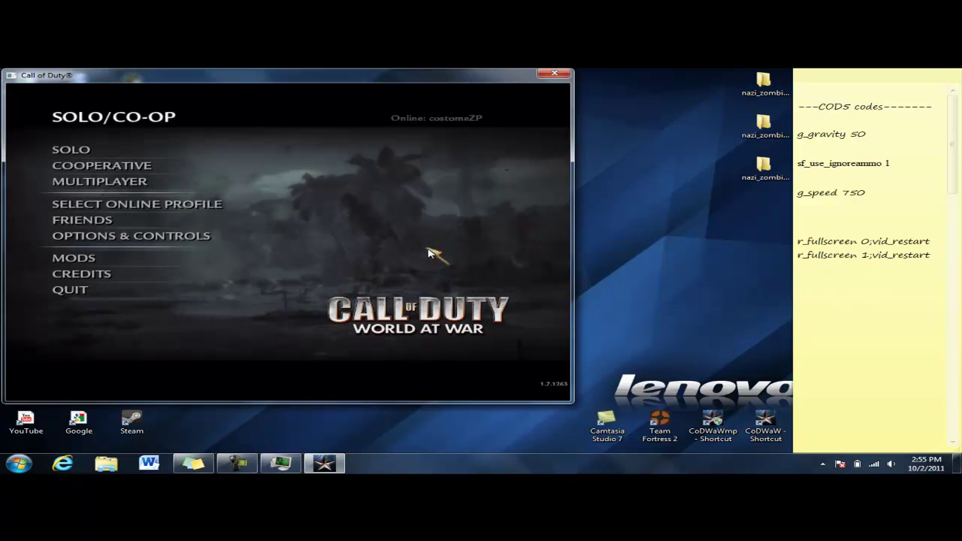
Copy r_fullscreen 1;vid_restart from the sticky note and run it in the game's developer console
key(grave)
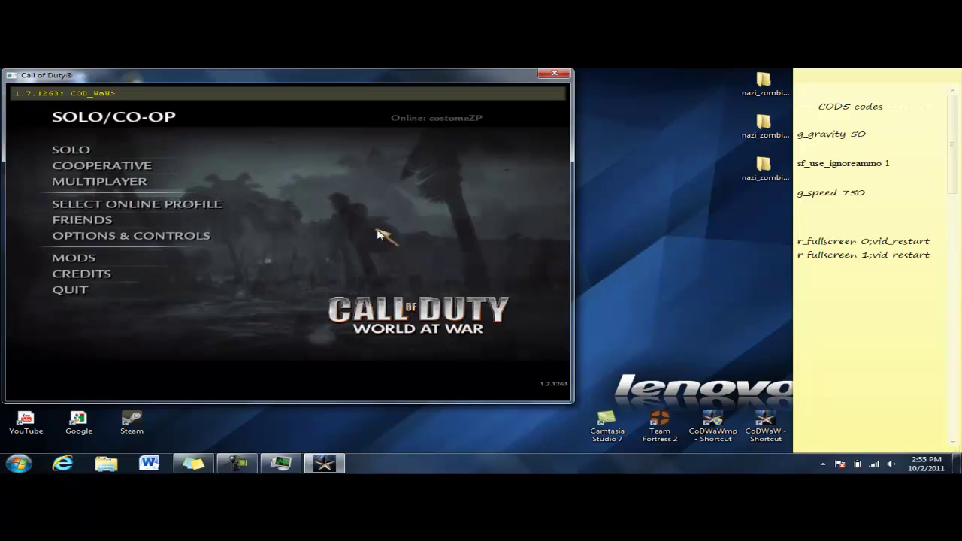
click(927, 255)
text(t)
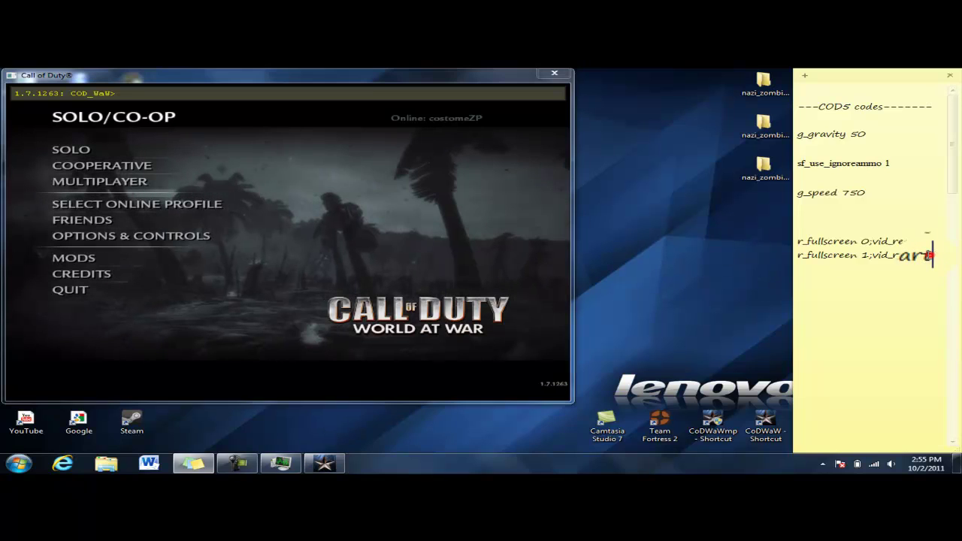
triple_click(829, 262)
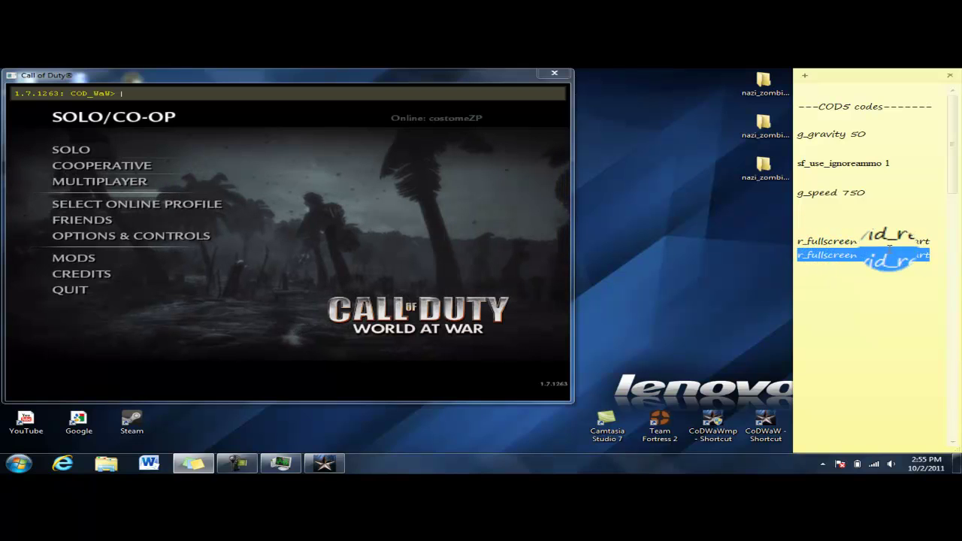
right_click(884, 256)
click(882, 277)
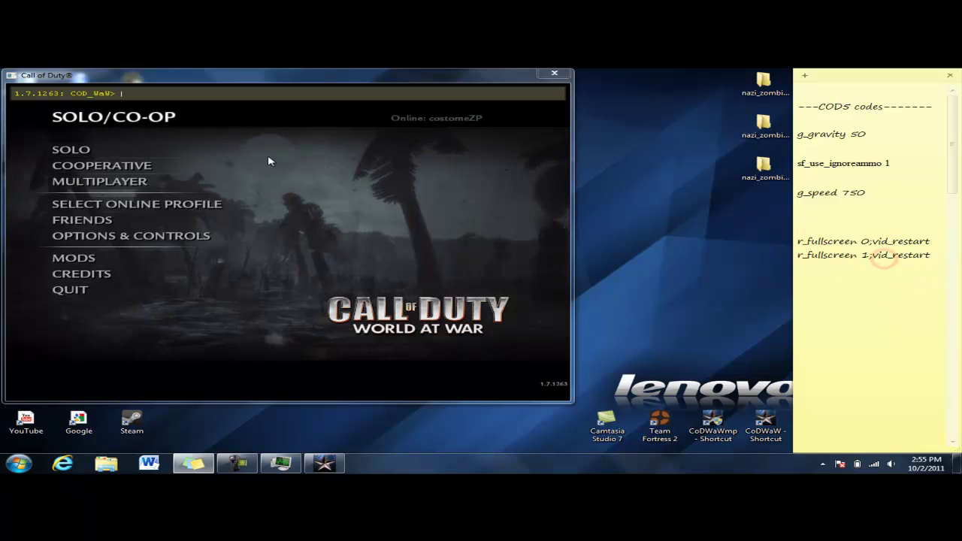
click(303, 154)
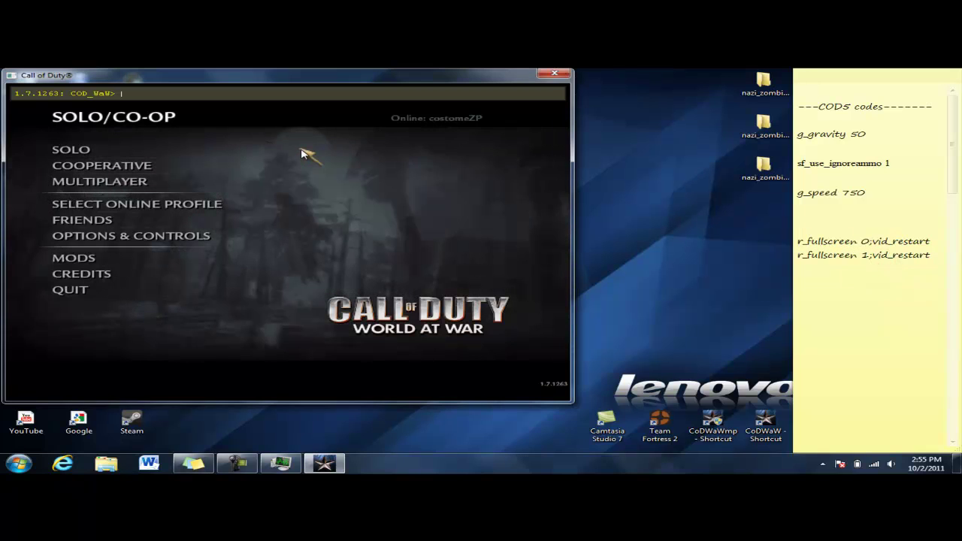
key(ctrl+v)
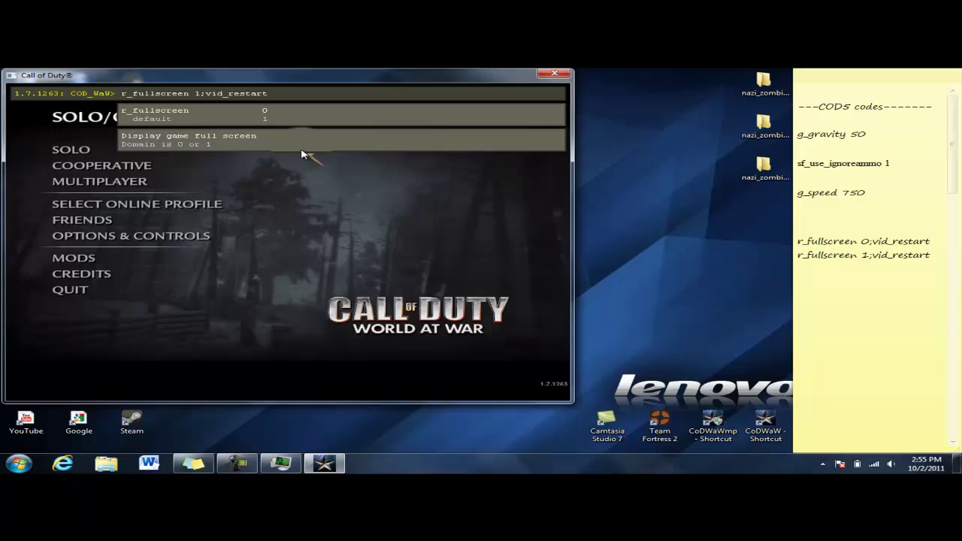
key(Return)
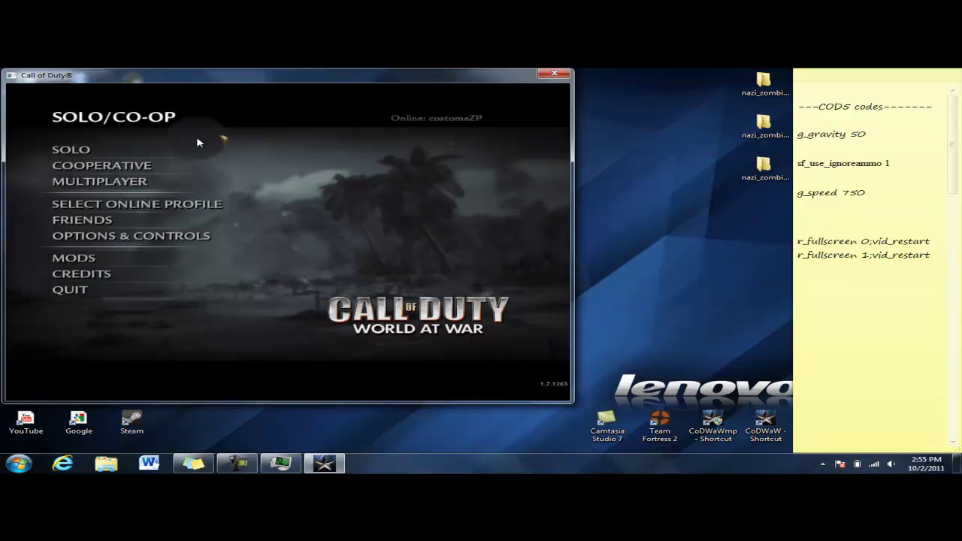
key(grave)
key(grave)
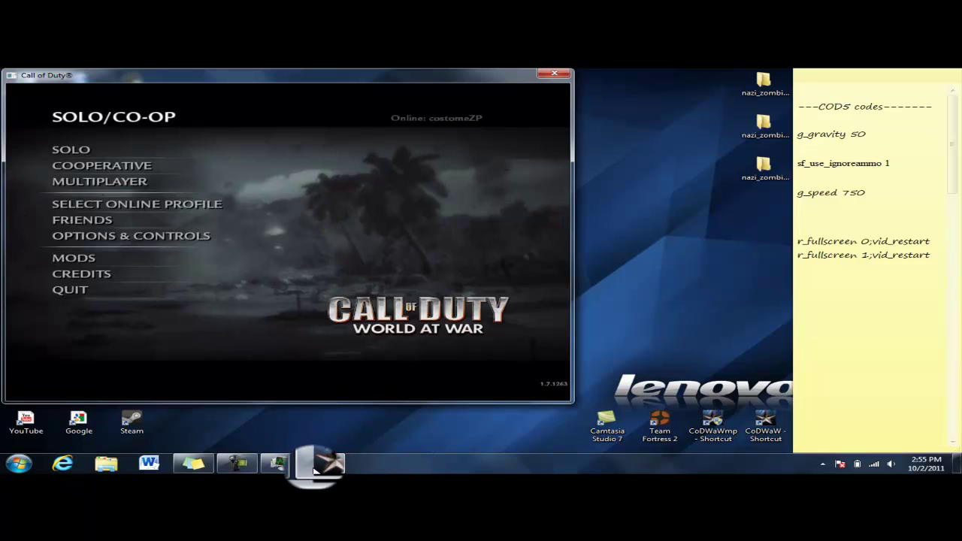
Set the CoDWaW.exe process priority to High in Task Manager and minimize Task Manager
click(280, 464)
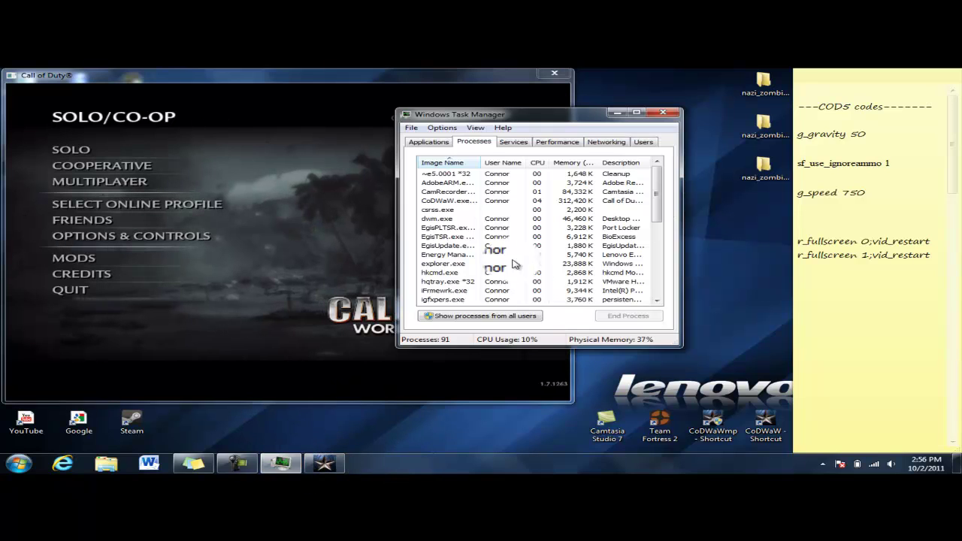
click(450, 203)
right_click(450, 204)
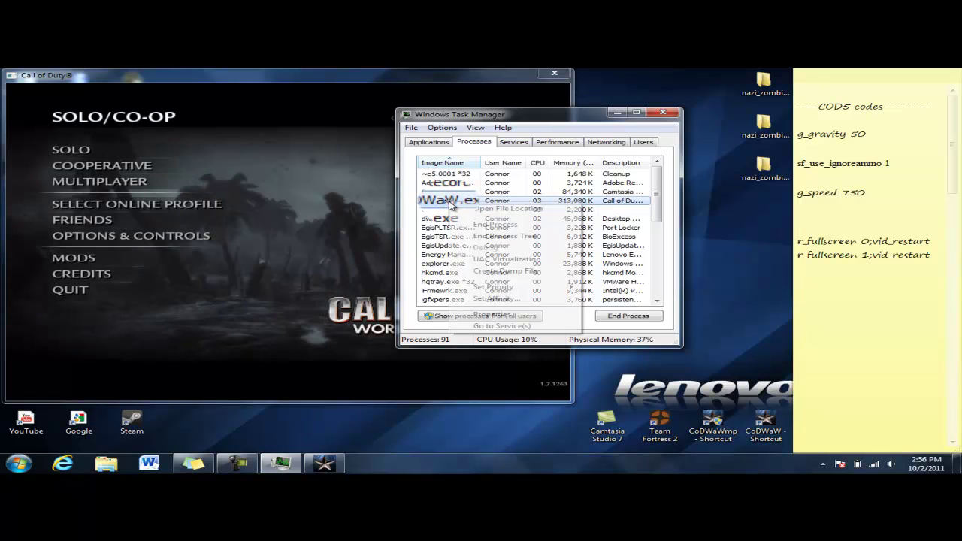
mouse_move(517, 293)
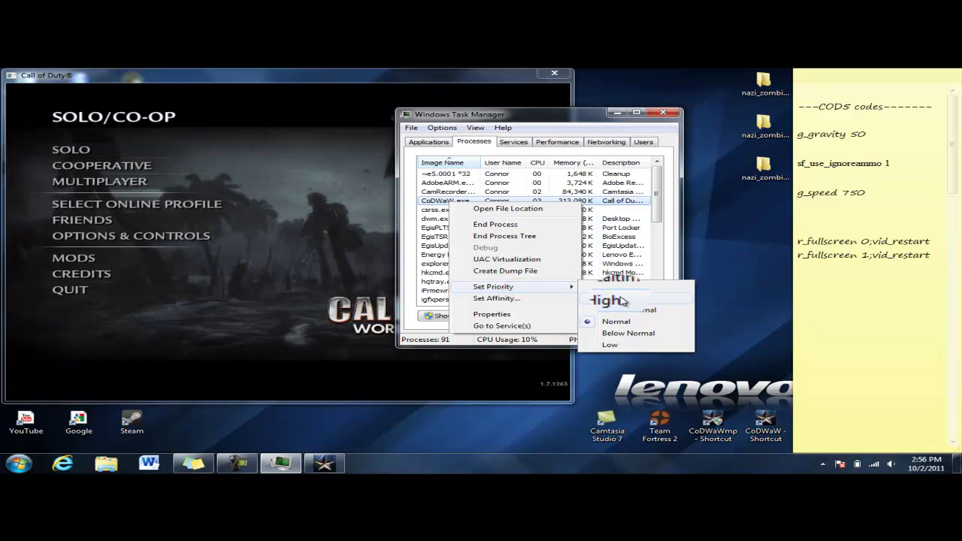
click(620, 301)
click(504, 279)
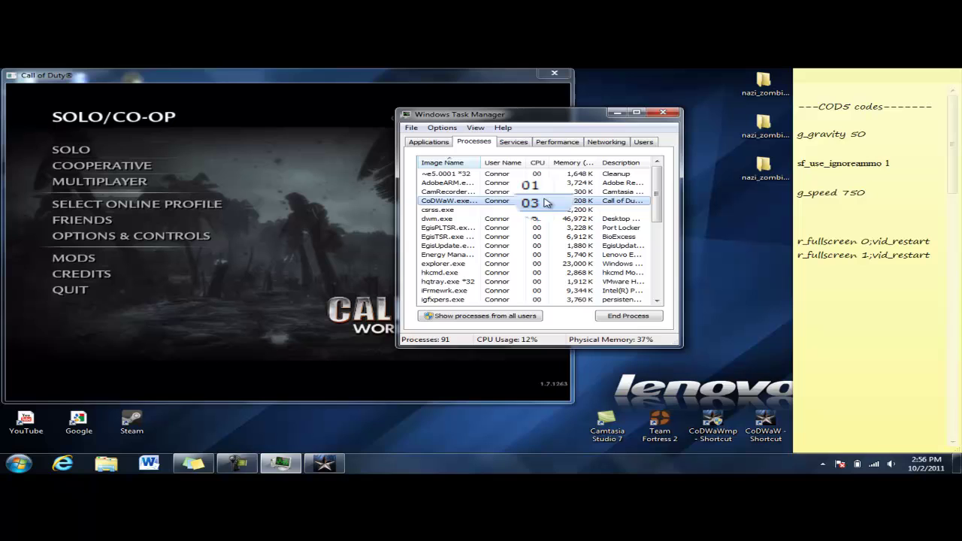
click(616, 113)
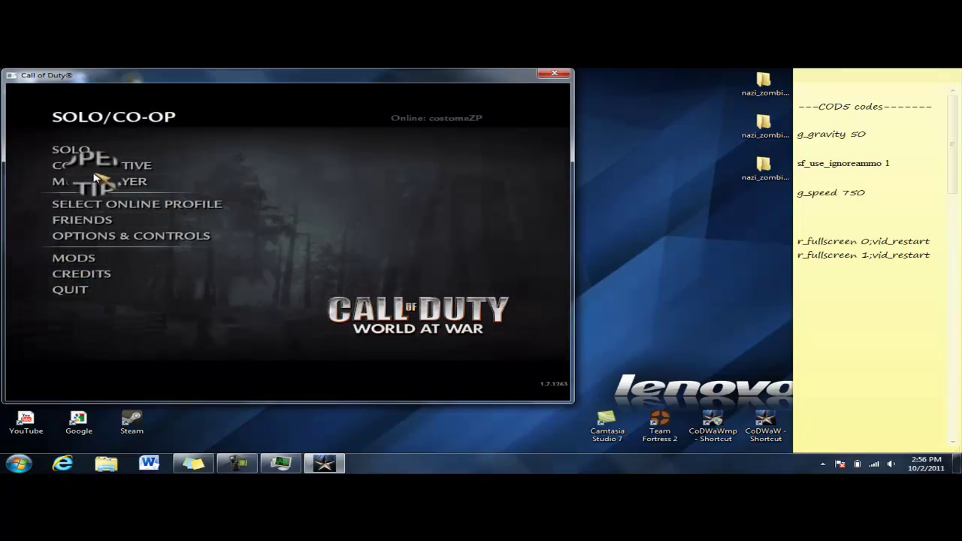
Set the game's video mode to 640x480 in the graphics options and apply the settings
click(159, 235)
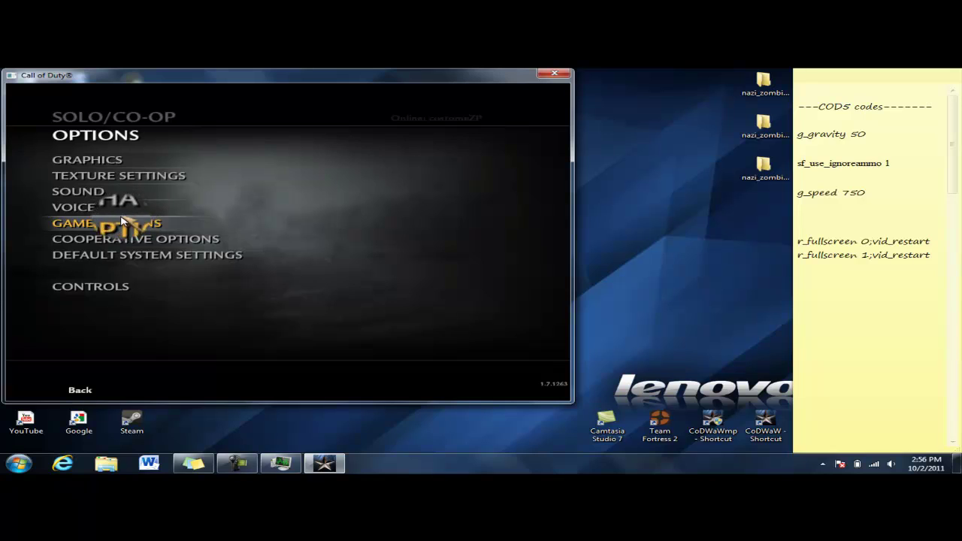
click(112, 160)
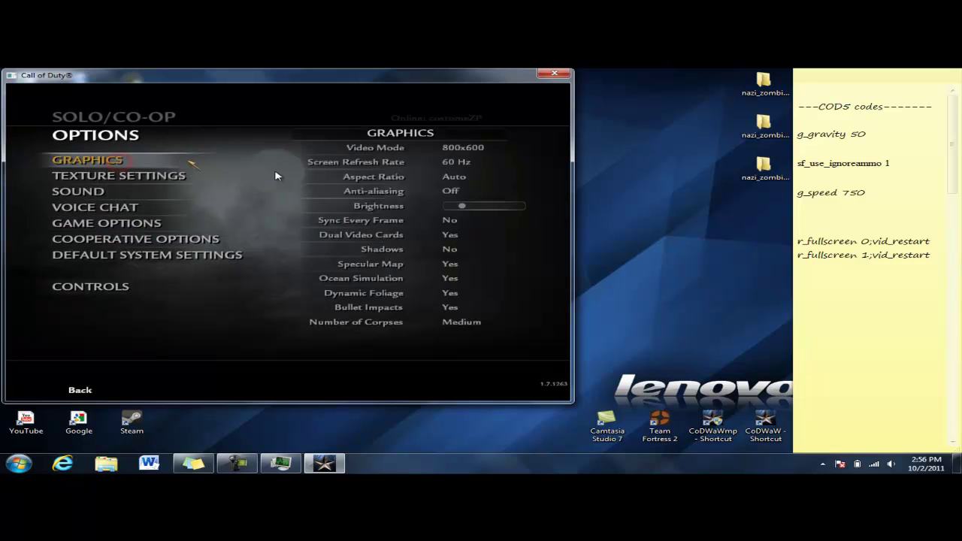
click(446, 154)
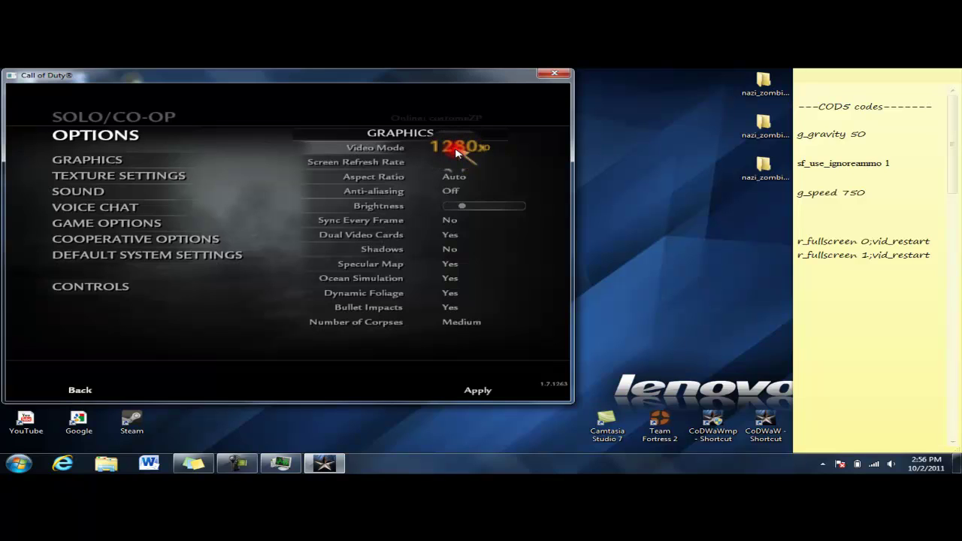
click(456, 152)
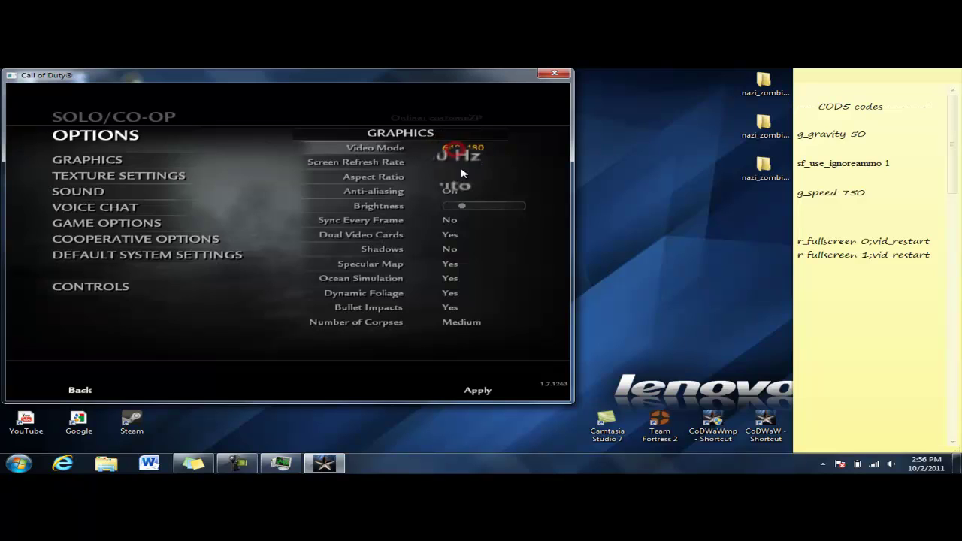
click(477, 390)
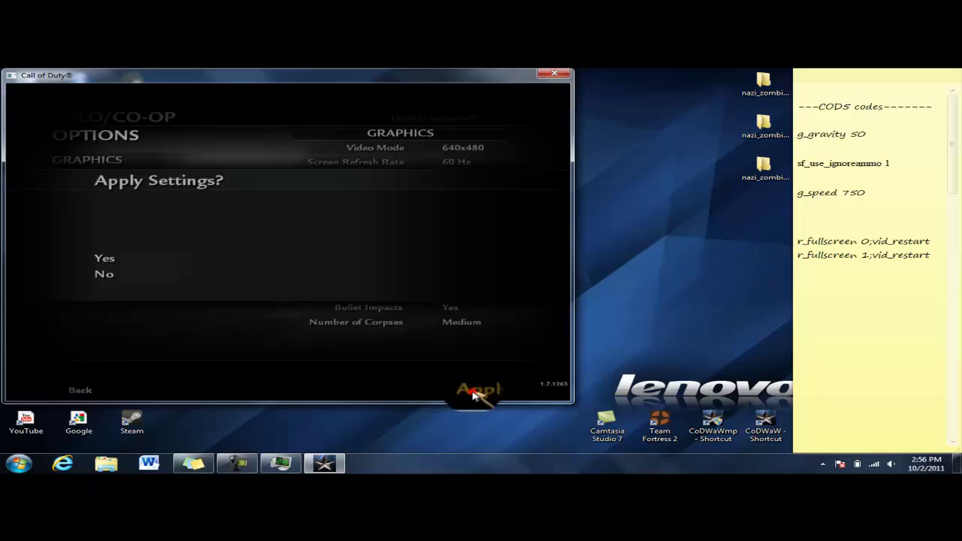
click(164, 260)
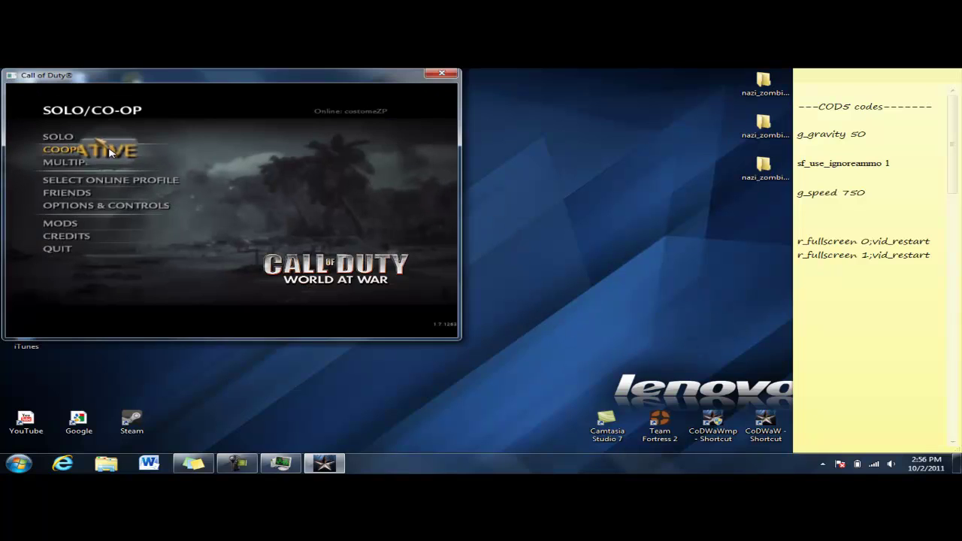
click(73, 230)
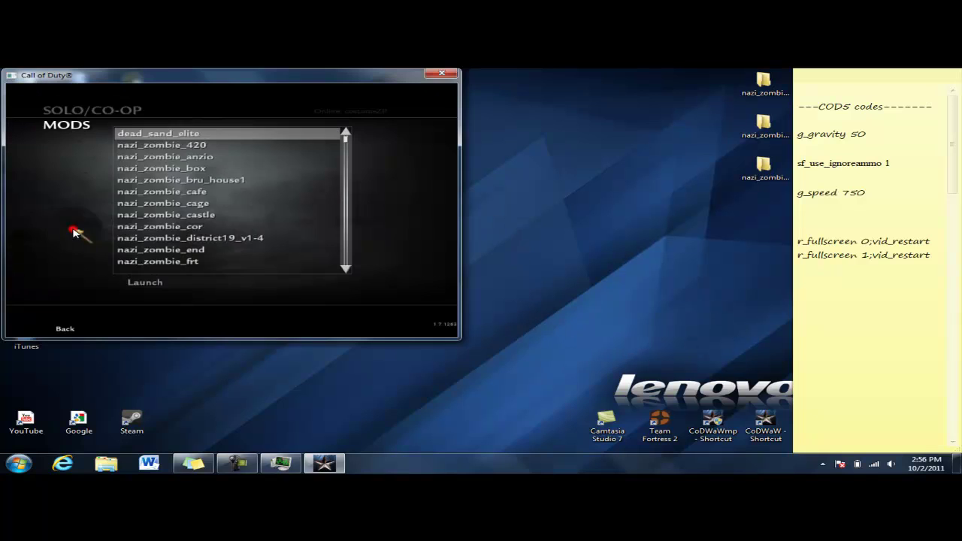
click(81, 330)
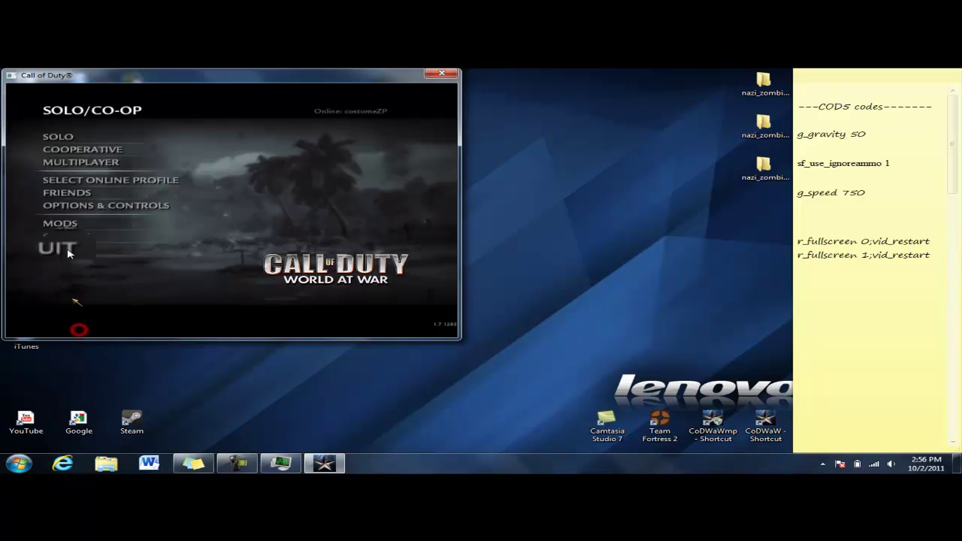
Reopen the game's graphics options and raise the brightness close to its maximum
click(92, 209)
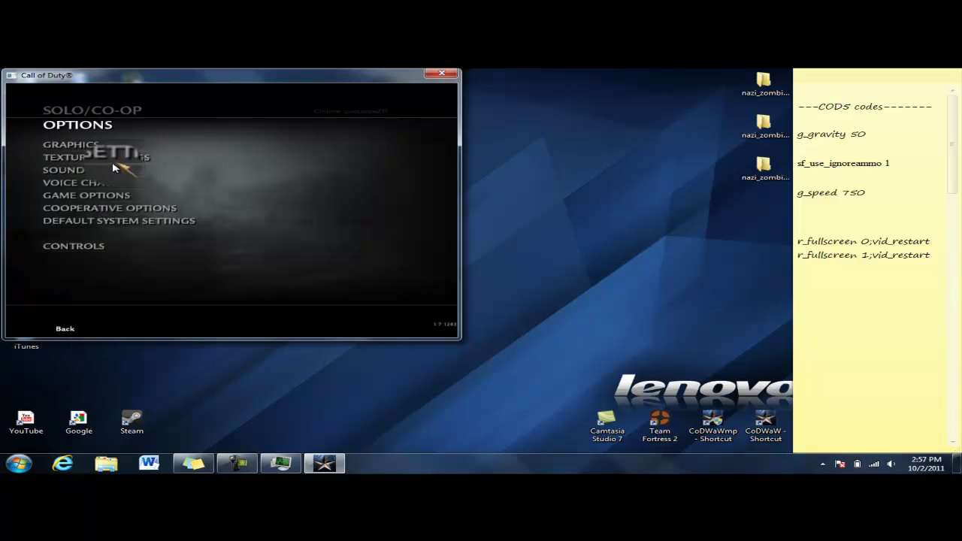
click(102, 146)
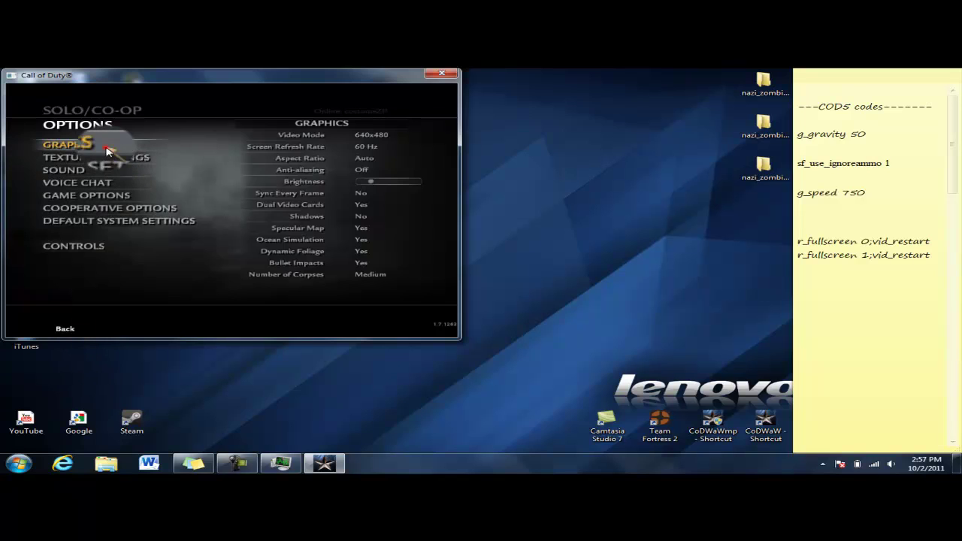
click(367, 136)
click(410, 182)
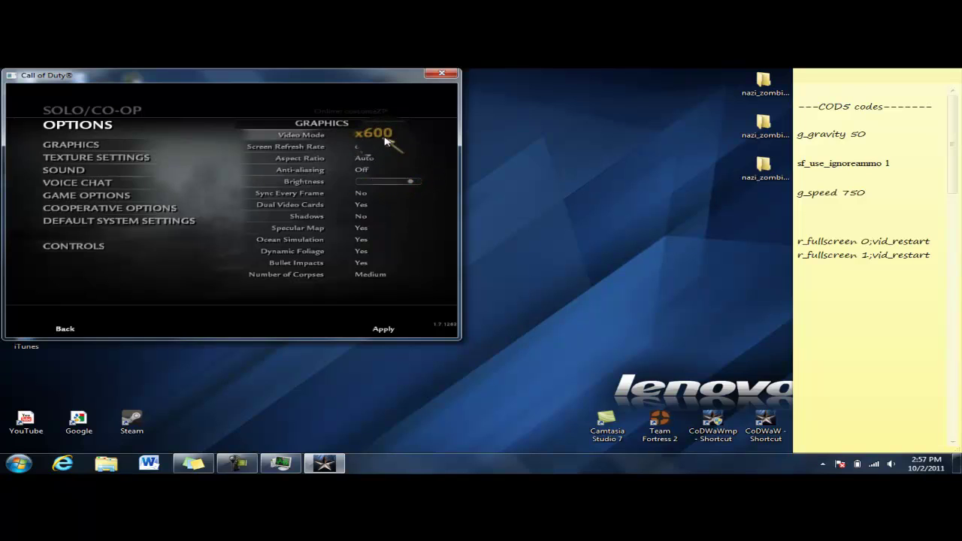
Set the video mode to 800x600 and apply the changed graphics settings
click(379, 331)
click(393, 136)
click(383, 331)
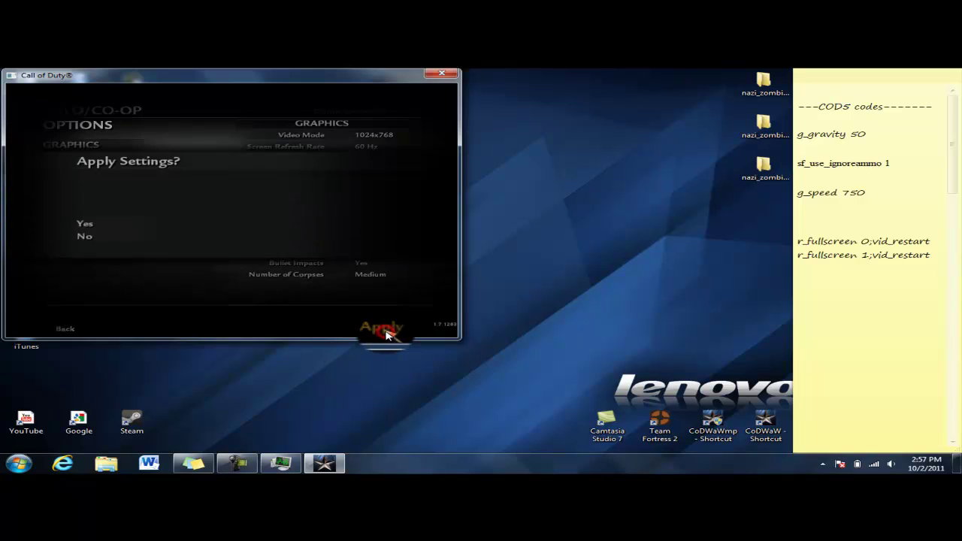
click(138, 235)
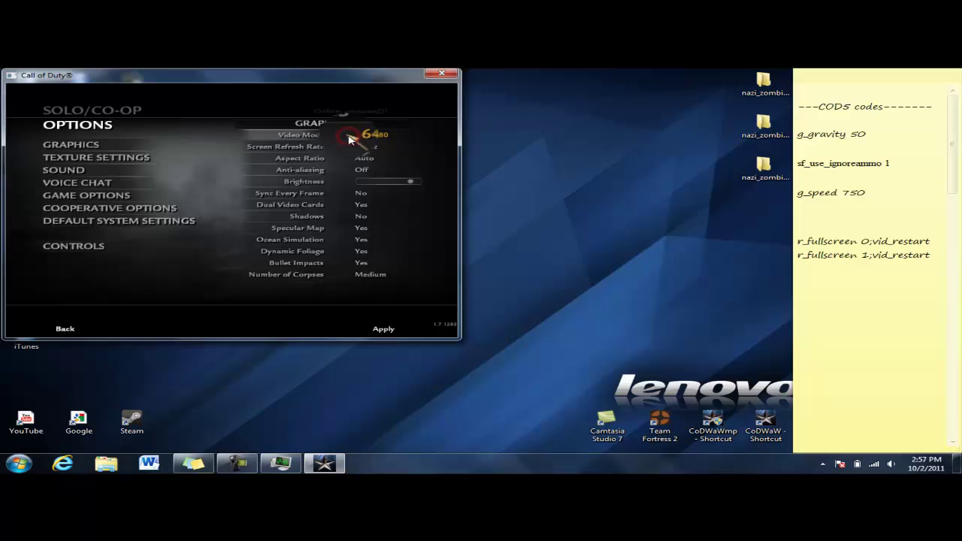
click(383, 331)
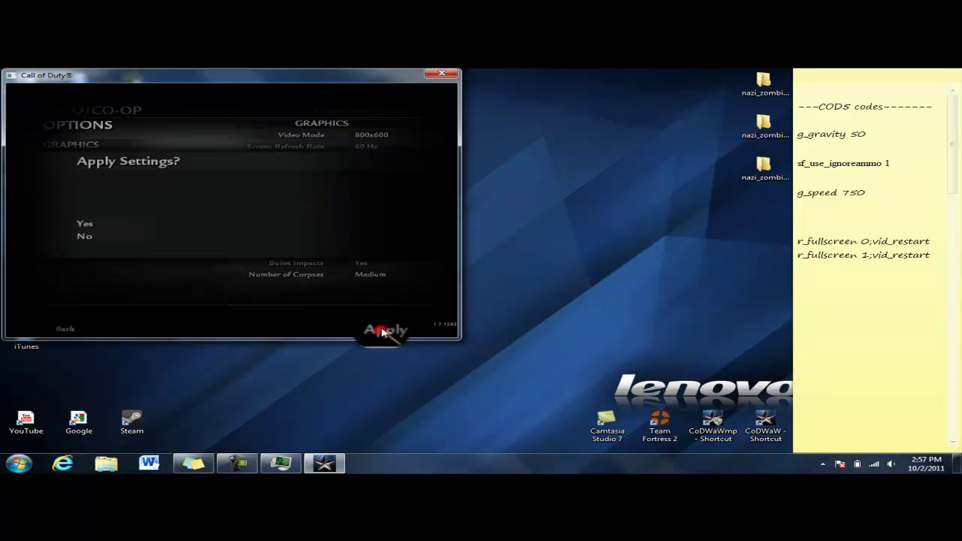
click(110, 225)
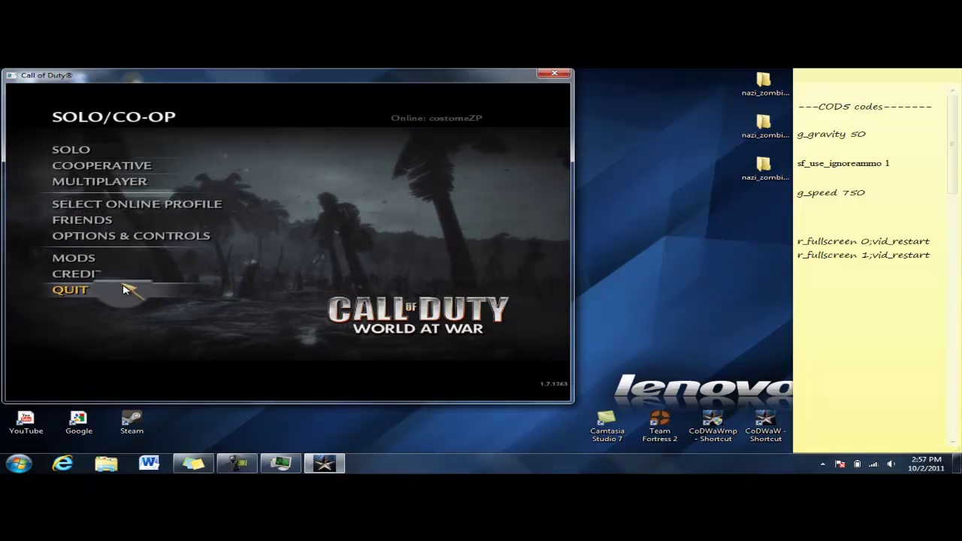
click(242, 466)
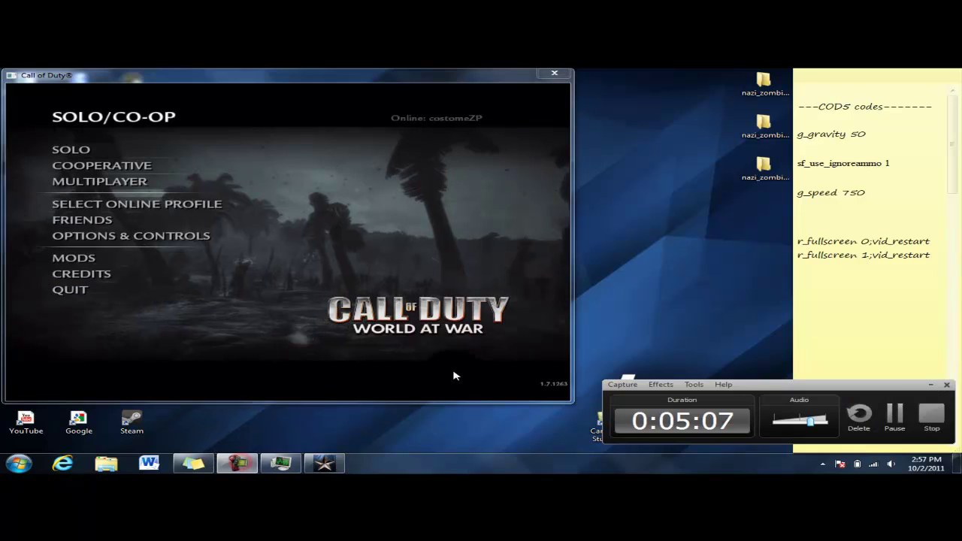